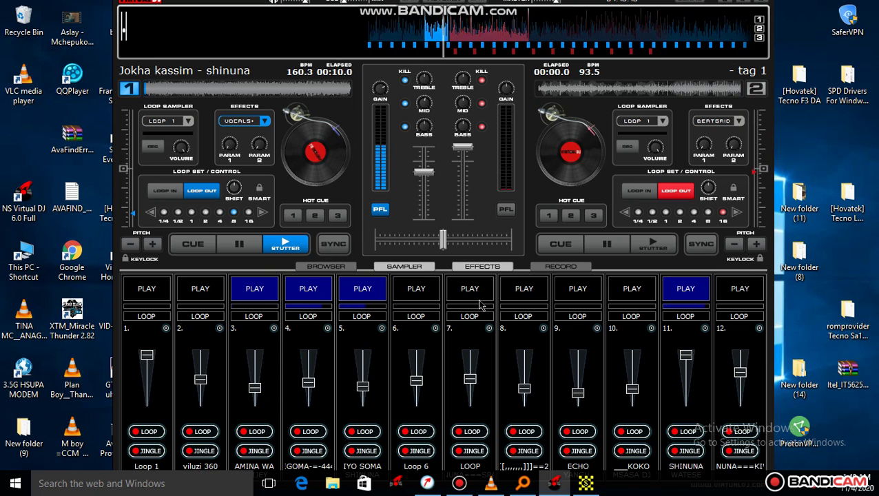
Step: Start sampler slots 9 and 7, and stop sampler slot 4
click(566, 297)
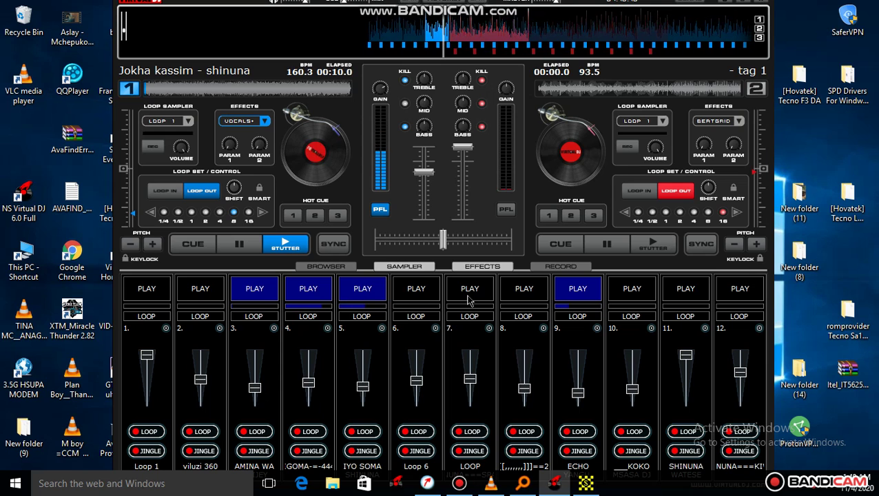
click(470, 298)
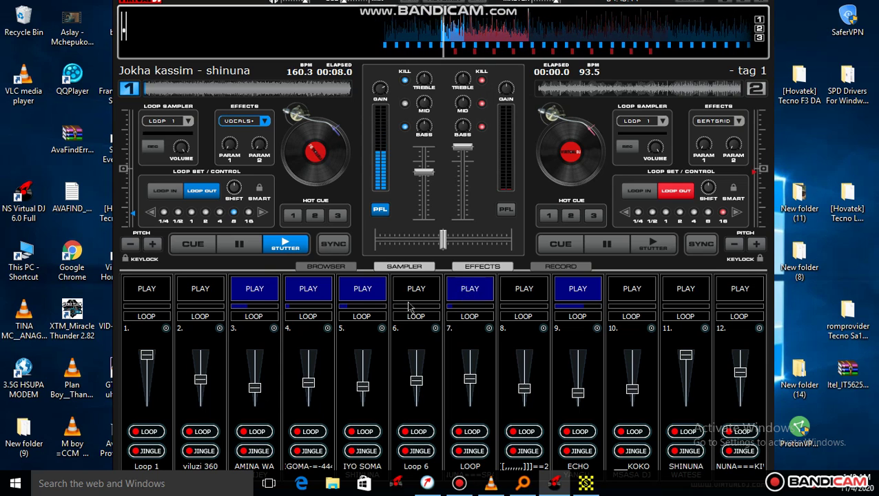
click(324, 294)
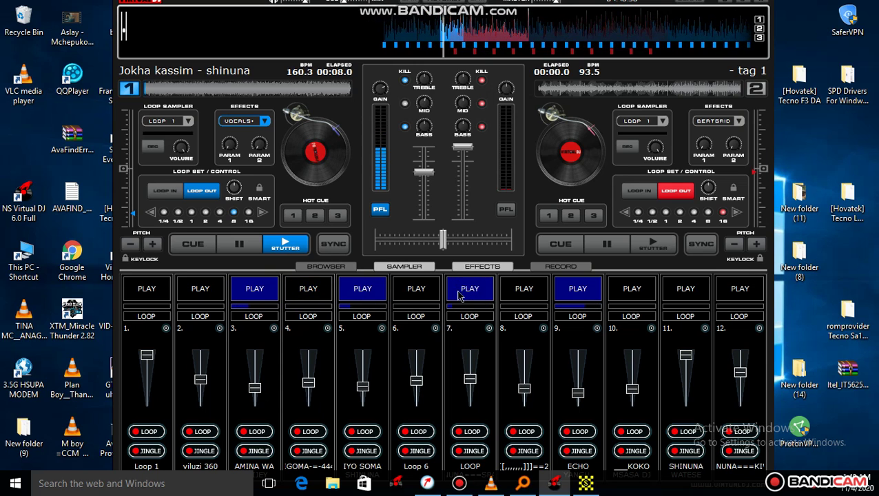
Step: Start sampler slot 8 and raise its volume slightly, and bring in sampler slots 12 and 10
click(521, 295)
drag(528, 385, 526, 375)
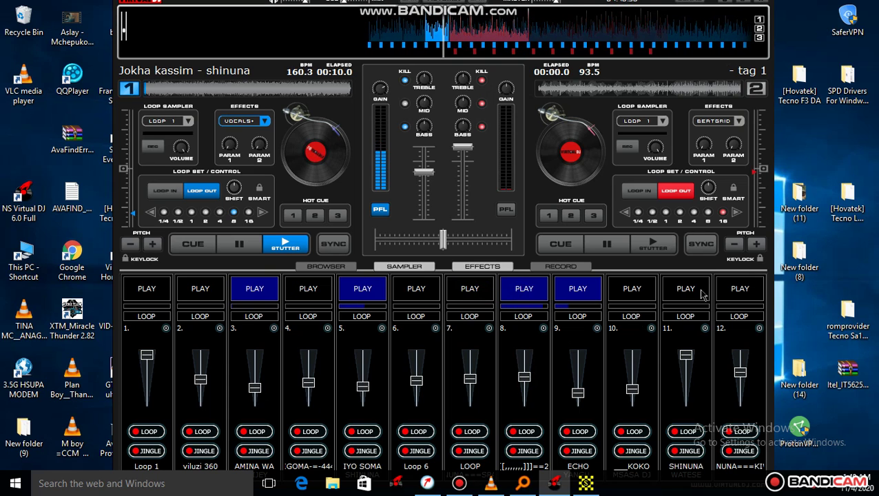
click(736, 296)
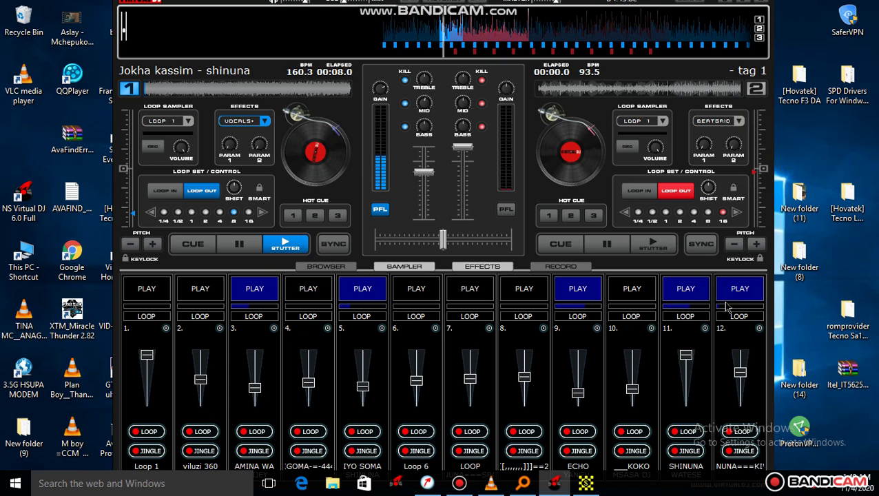
click(629, 296)
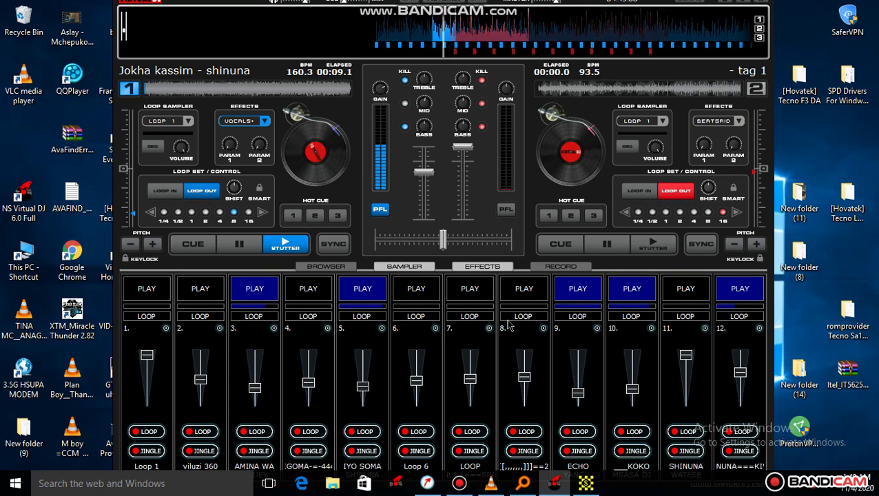
Step: Play sampler slot 8 again while stopping slot 12, and replace slot 8 with slot 7
click(521, 293)
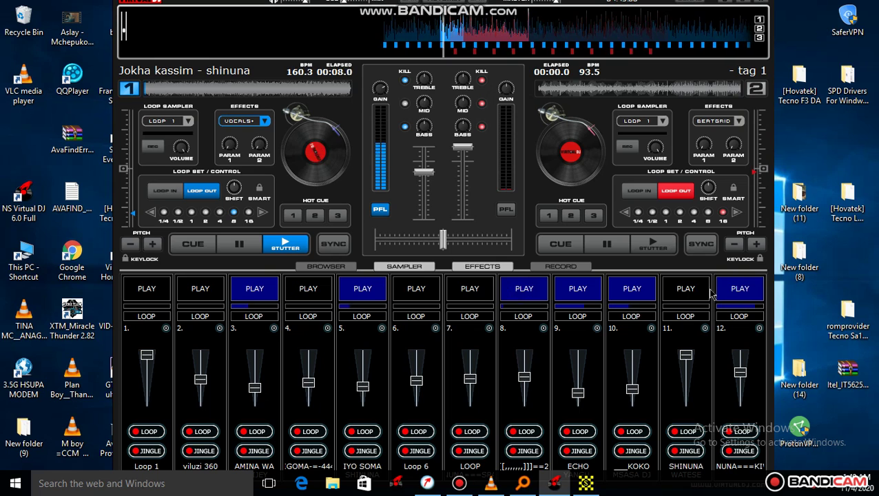
click(739, 291)
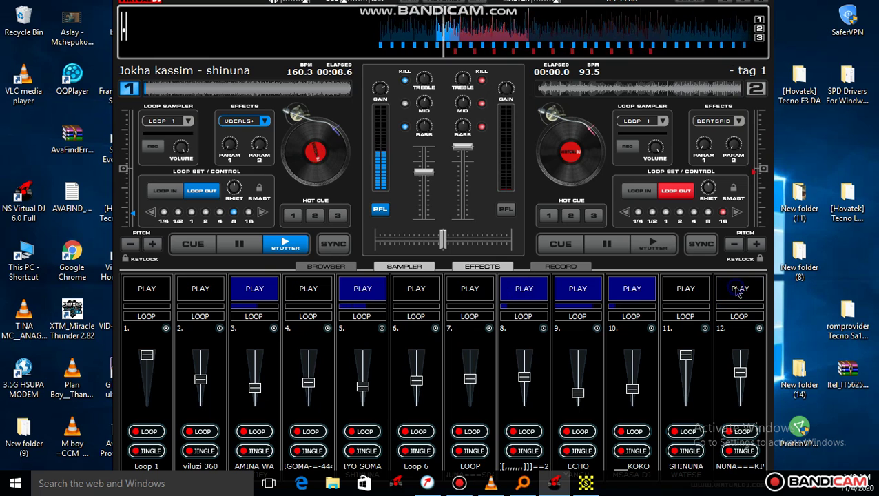
click(479, 295)
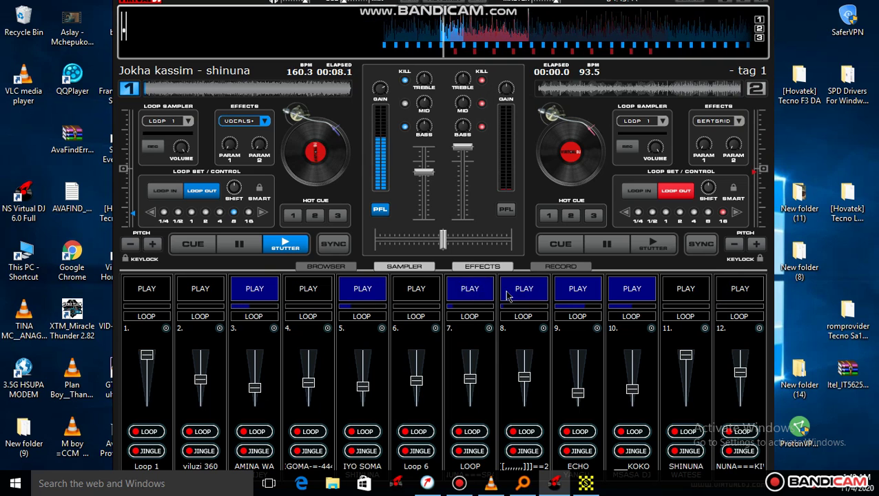
click(509, 295)
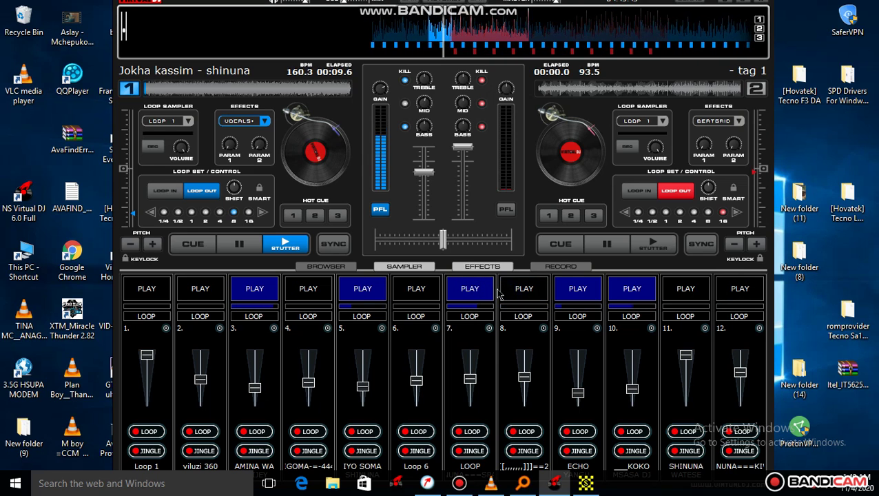
Step: Start sampler slot 6 with its volume raised slightly, and stop slots 7 and 10
click(412, 295)
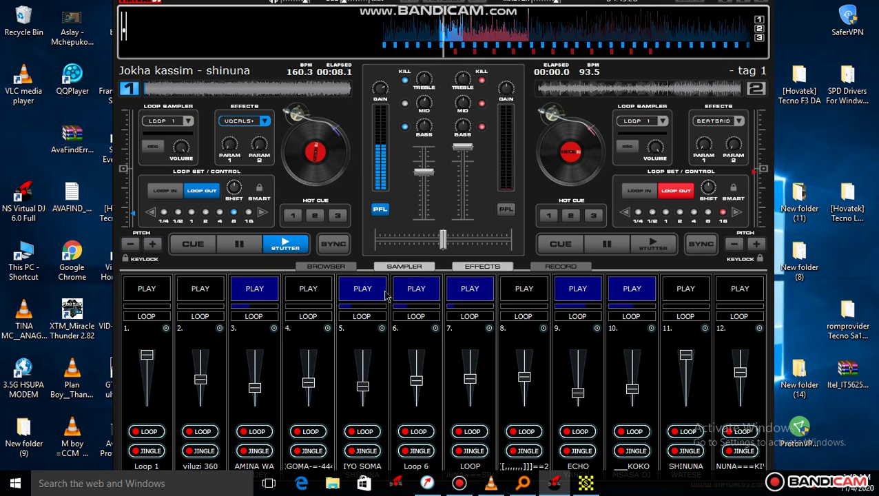
drag(424, 378, 424, 369)
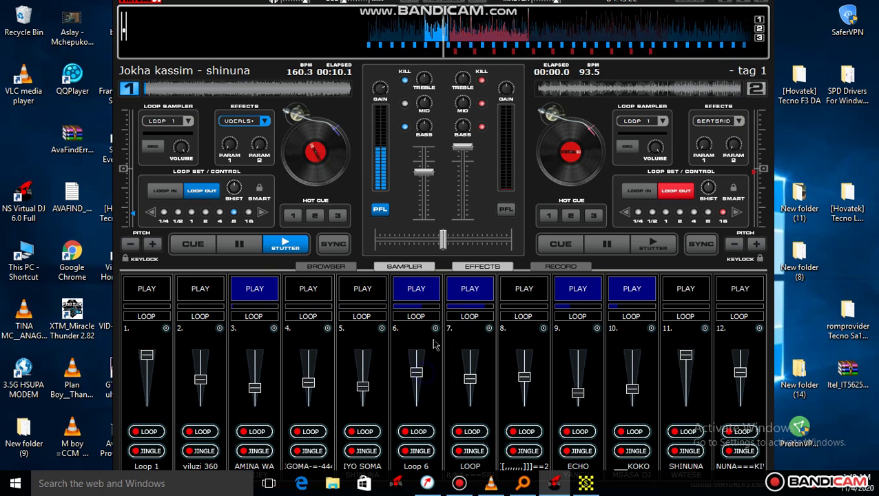
click(460, 295)
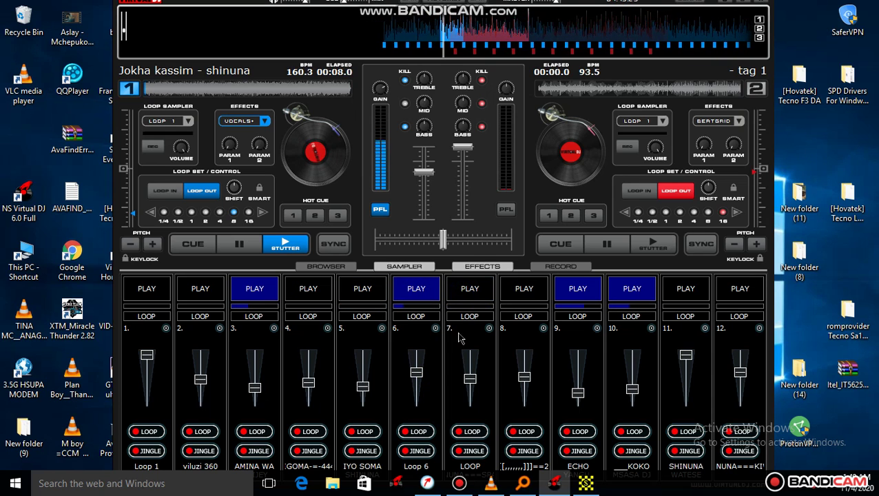
click(630, 295)
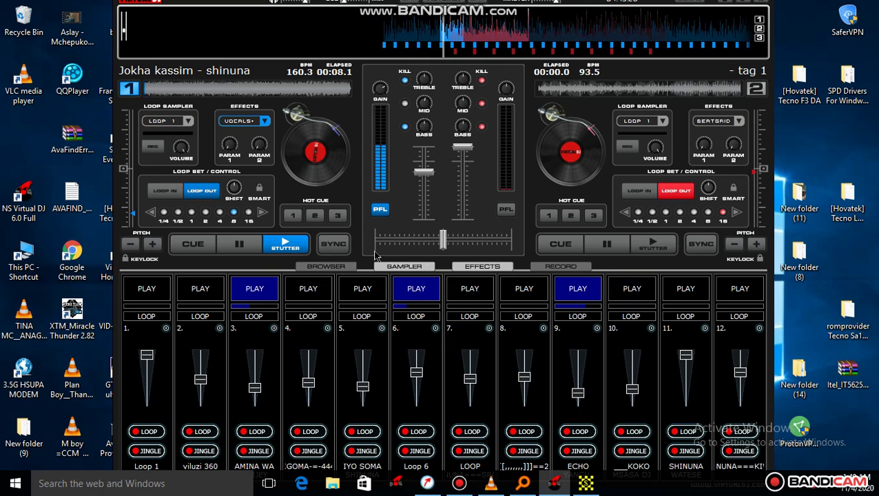
Step: Play sampler slot 2 with its volume raised slightly, and replace it with slot 4 at a slightly higher volume
click(191, 300)
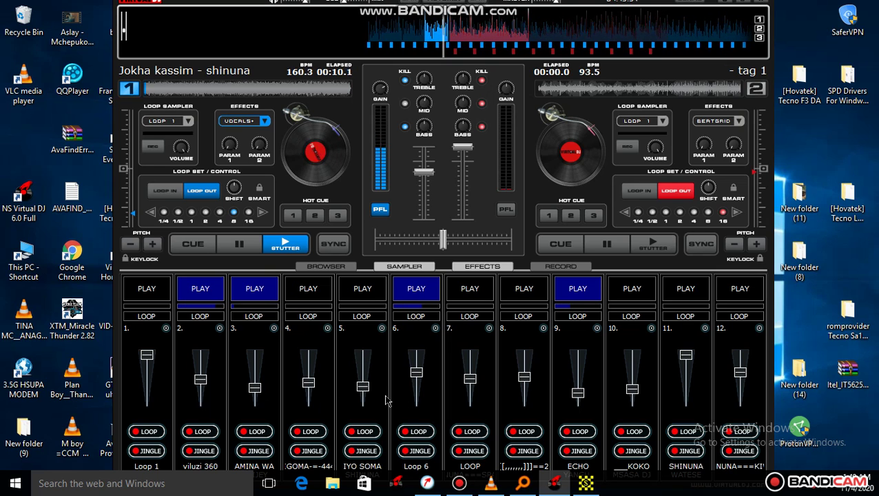
drag(200, 378, 200, 371)
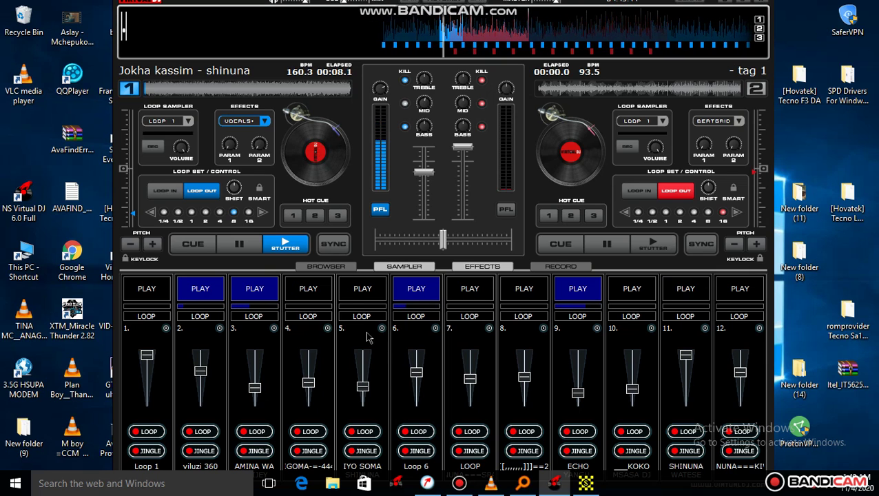
click(313, 293)
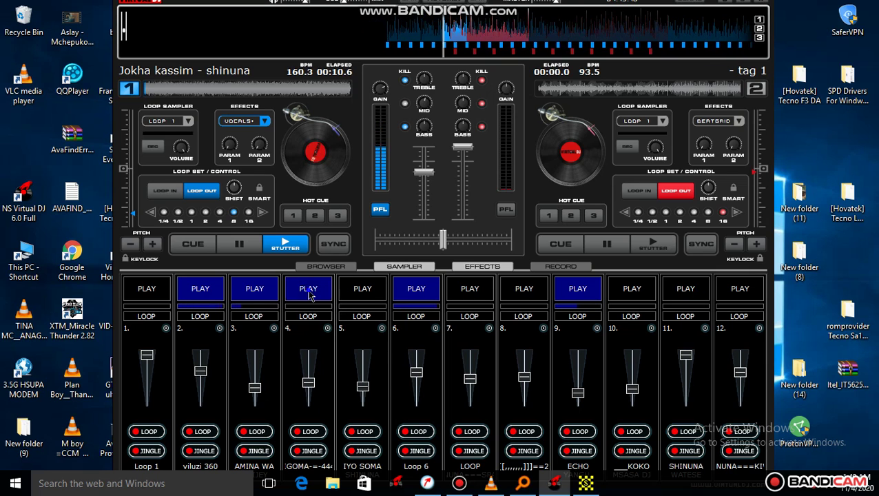
click(214, 295)
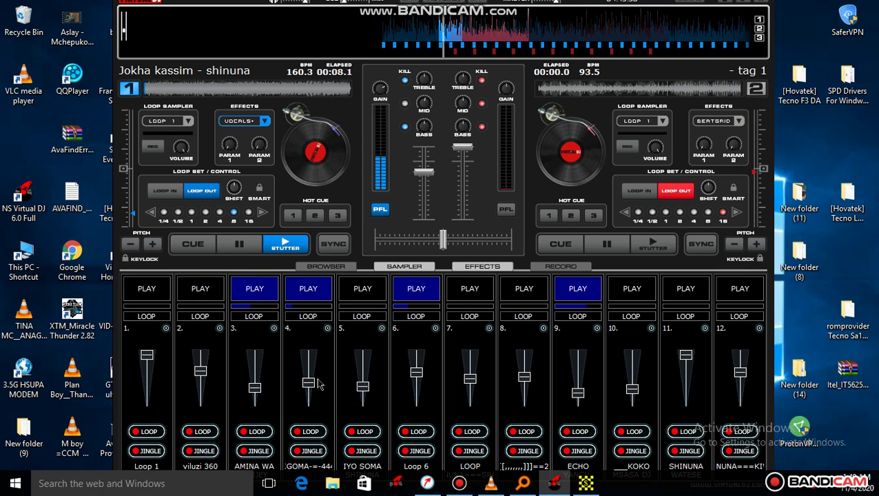
drag(319, 384, 317, 378)
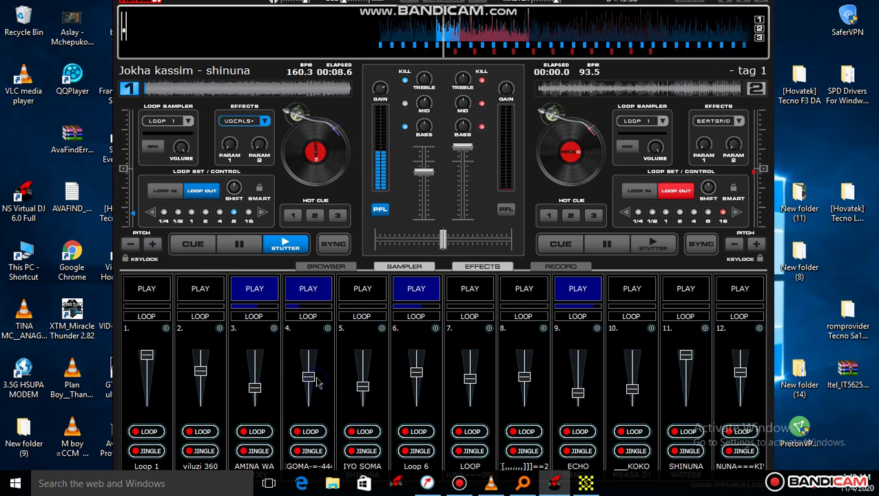
Step: Start sampler slot 7 with its volume raised slightly, and play slot 8 until slot 11 takes over
click(467, 291)
drag(472, 381, 475, 372)
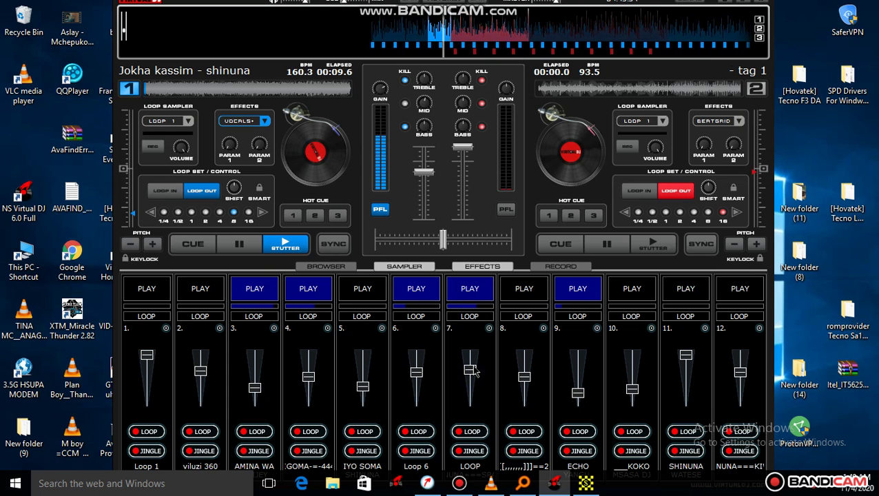
click(523, 290)
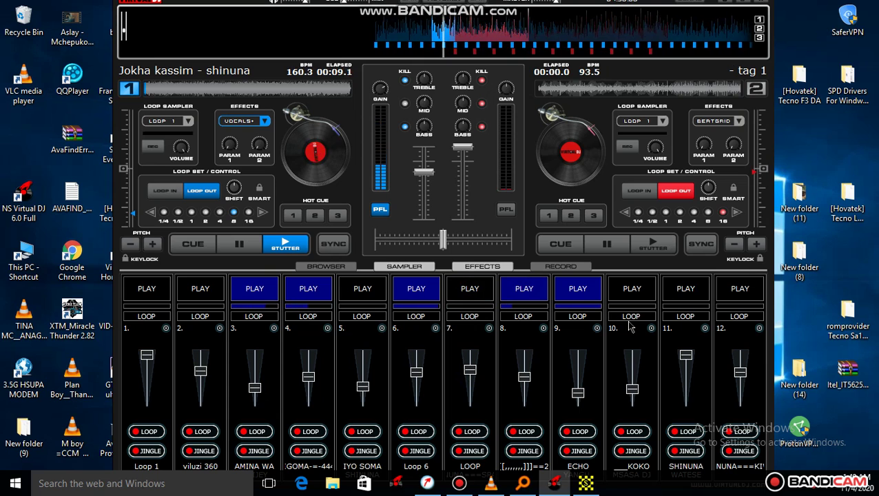
click(685, 292)
click(527, 295)
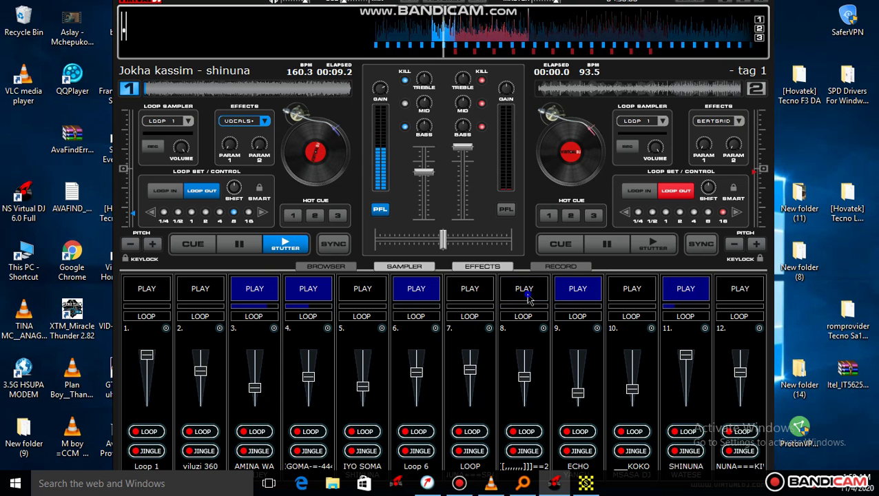
Step: Start sampler slot 12 and stop slots 11 and 4
click(733, 292)
click(687, 293)
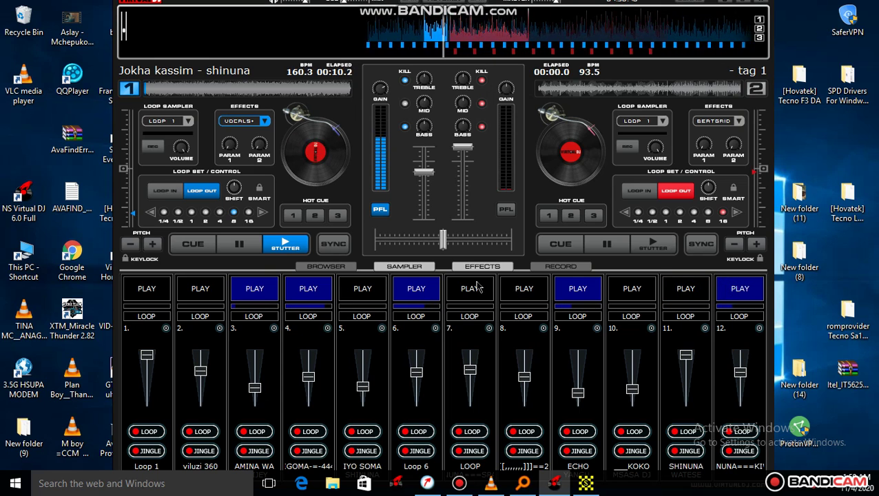
click(324, 287)
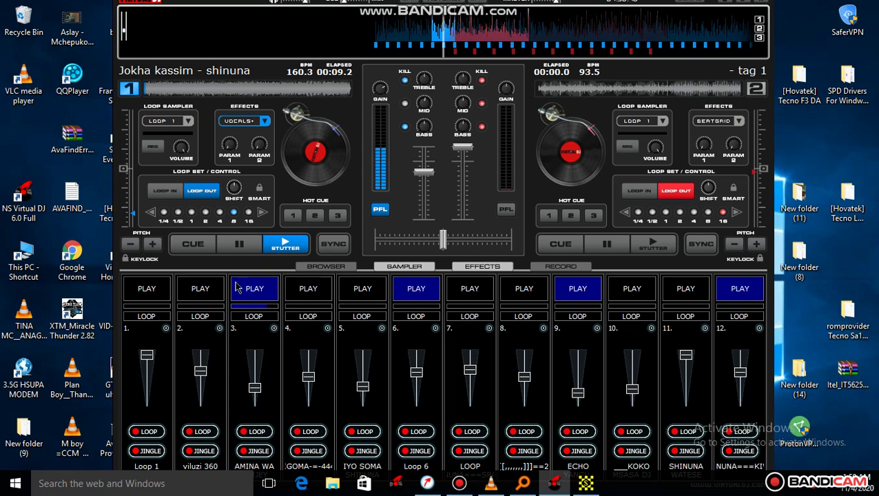
Step: Replace sampler slots 6 and 12 with slots 2 and 5, and raise slot 5's volume slightly
click(210, 292)
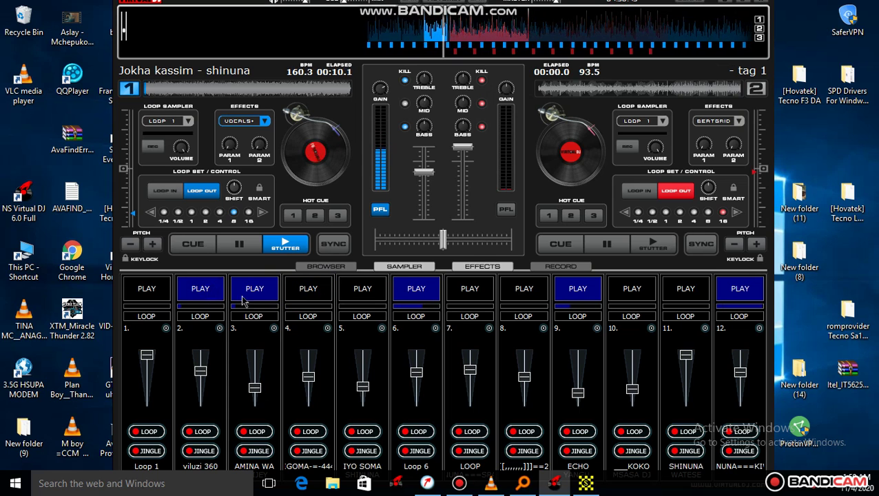
click(374, 298)
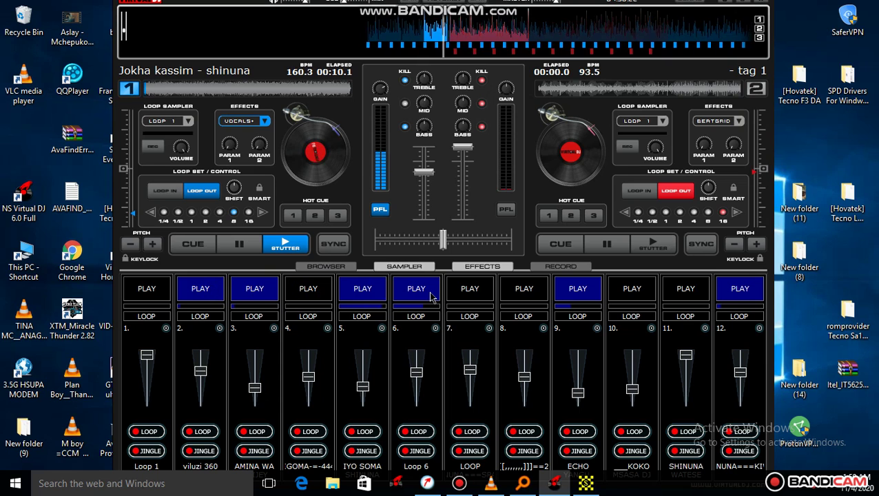
click(431, 297)
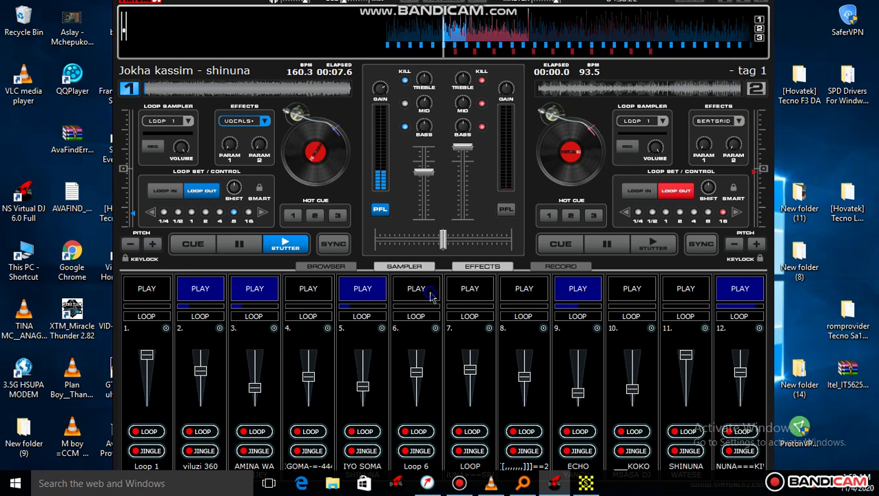
click(746, 298)
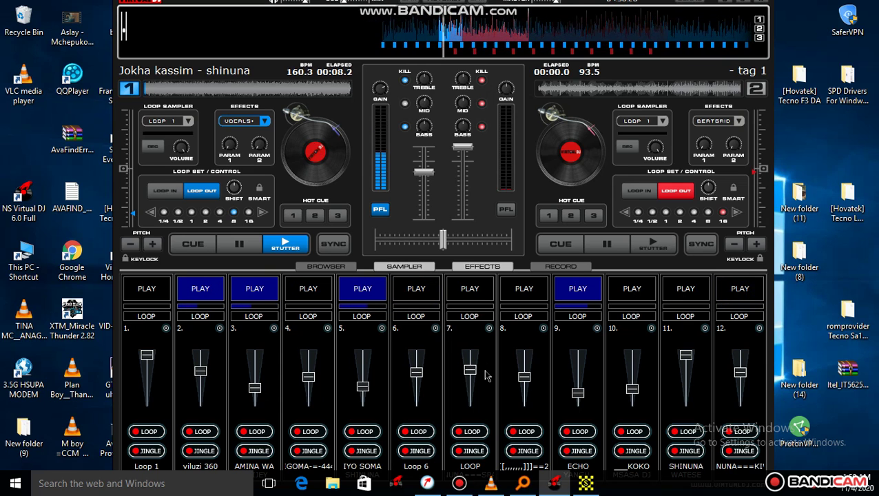
drag(364, 385, 362, 376)
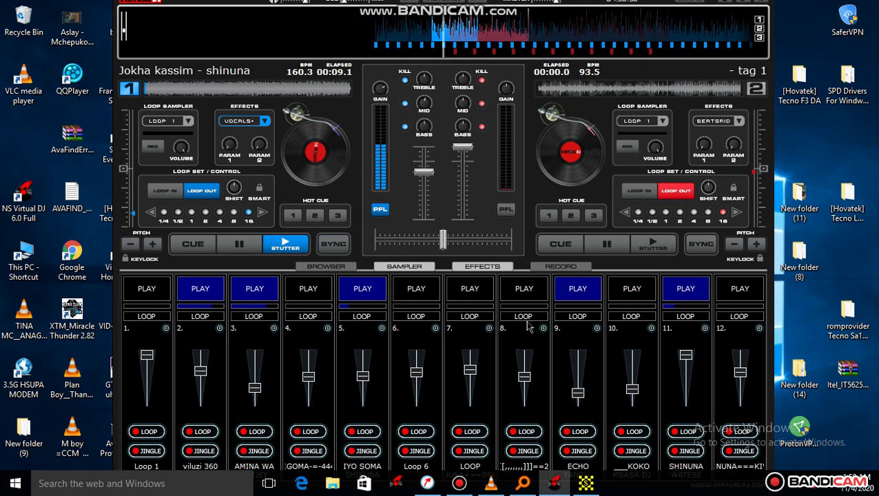
Step: Bring in sampler slots 7, 6 and 8, stop slots 5 and 7, and shorten deck 1's loop to 4 beats
click(465, 294)
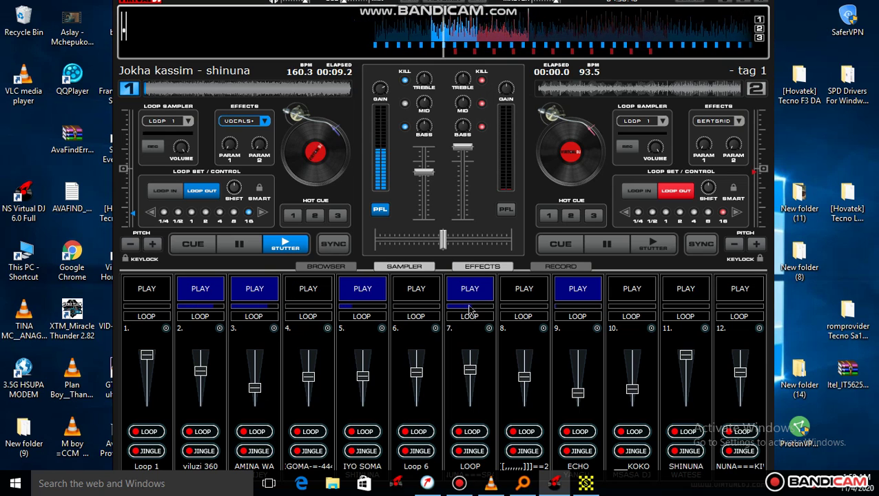
click(423, 296)
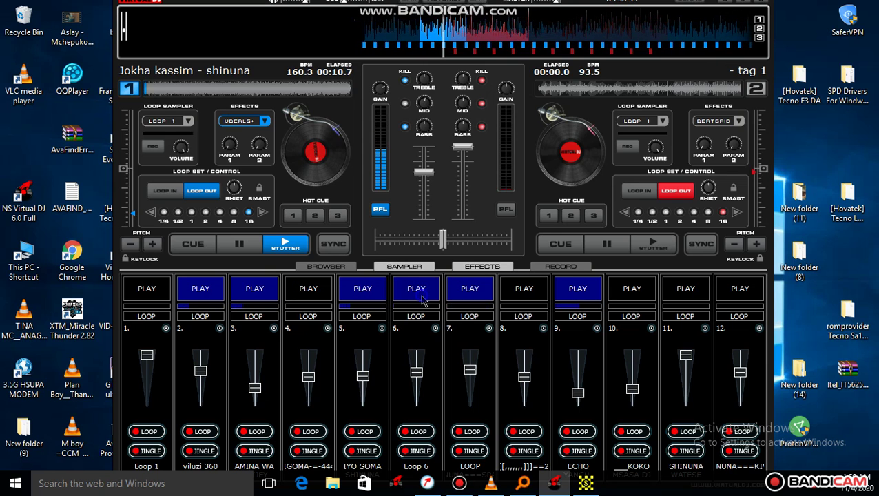
click(373, 291)
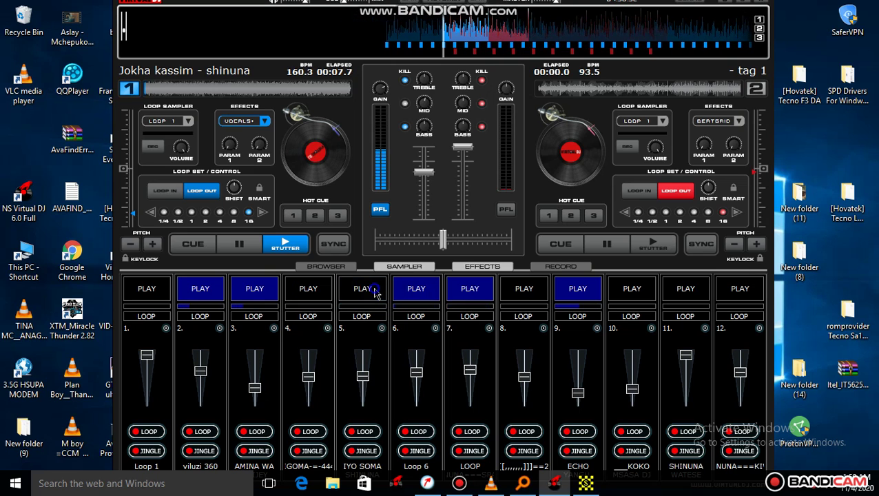
click(526, 298)
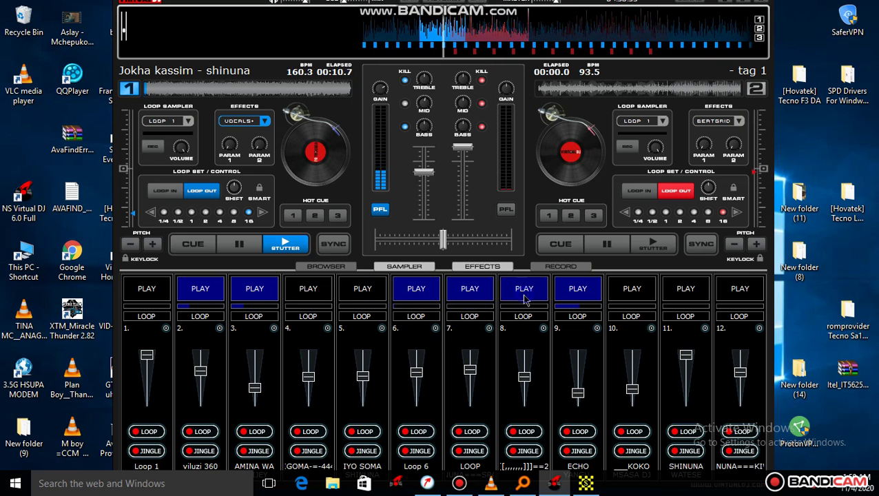
click(470, 298)
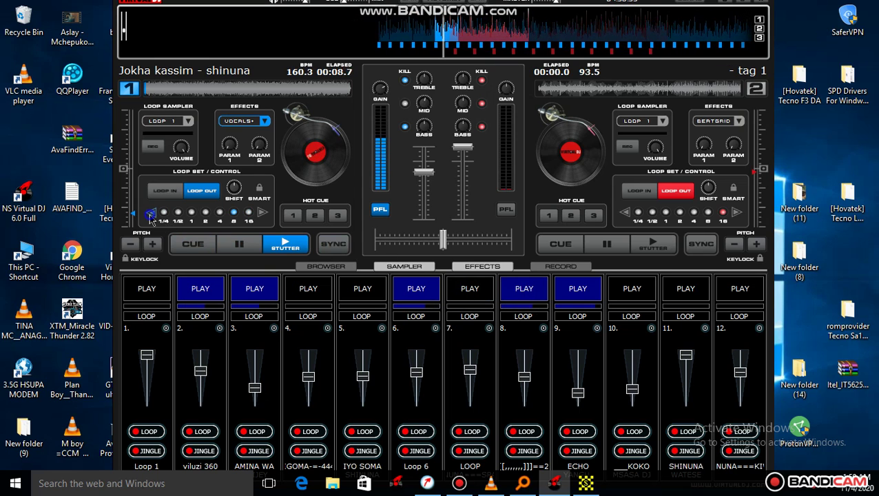
click(150, 215)
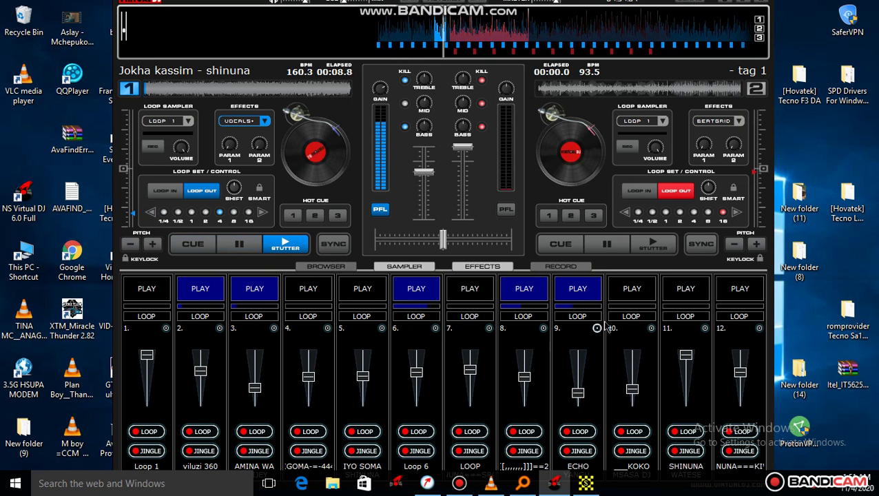
Step: Extend deck 1's loop to 8 beats and play sampler slot 10 until slot 11 takes over
click(630, 292)
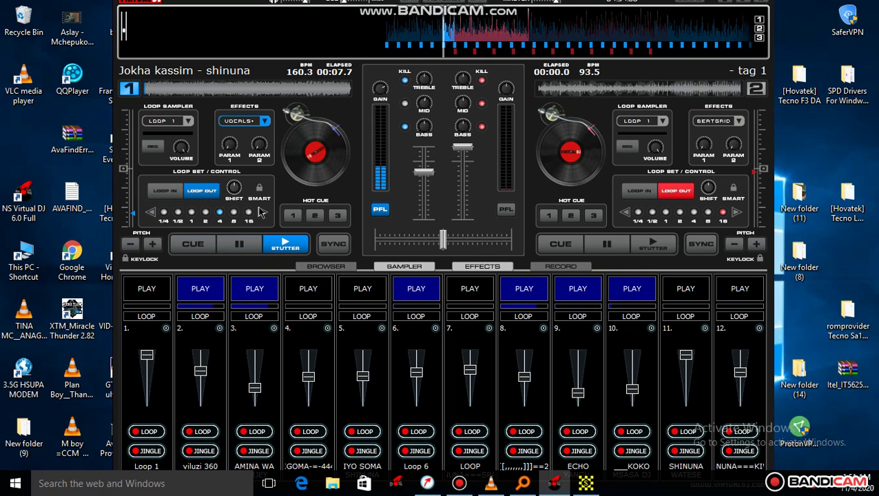
click(262, 213)
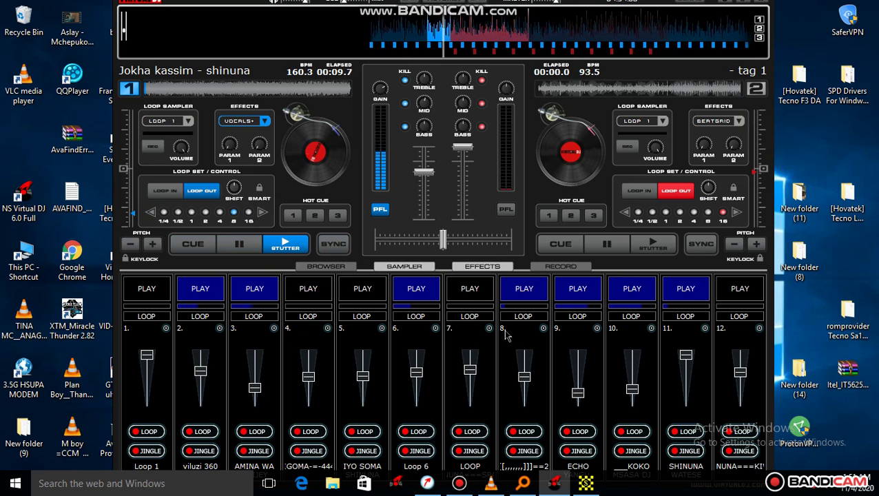
click(628, 292)
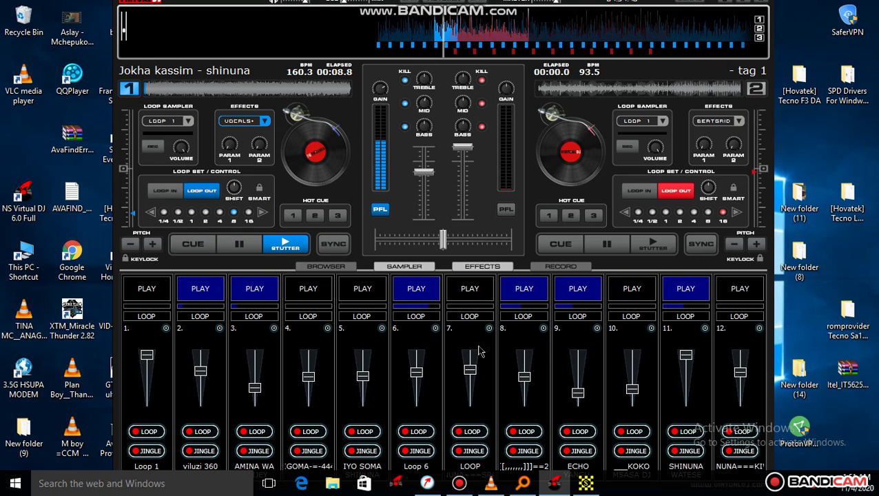
Step: Stop sampler slots 8 and 2, and raise slot 3's volume slightly
click(508, 299)
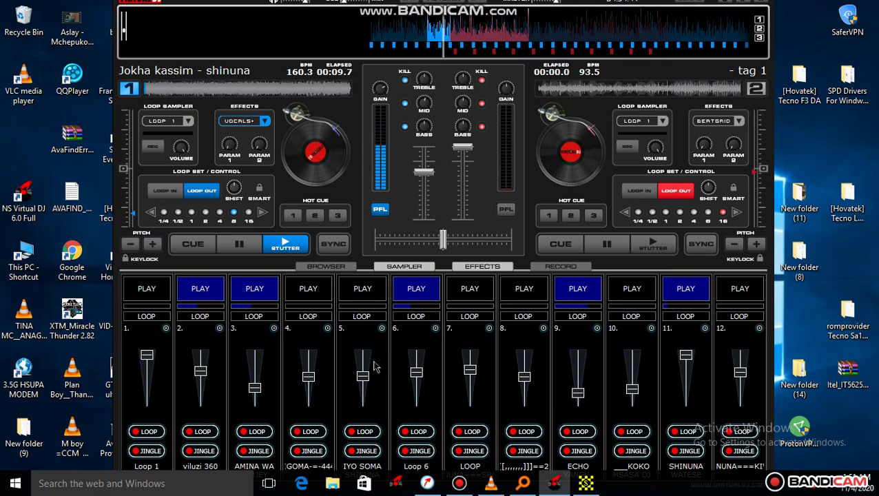
click(203, 297)
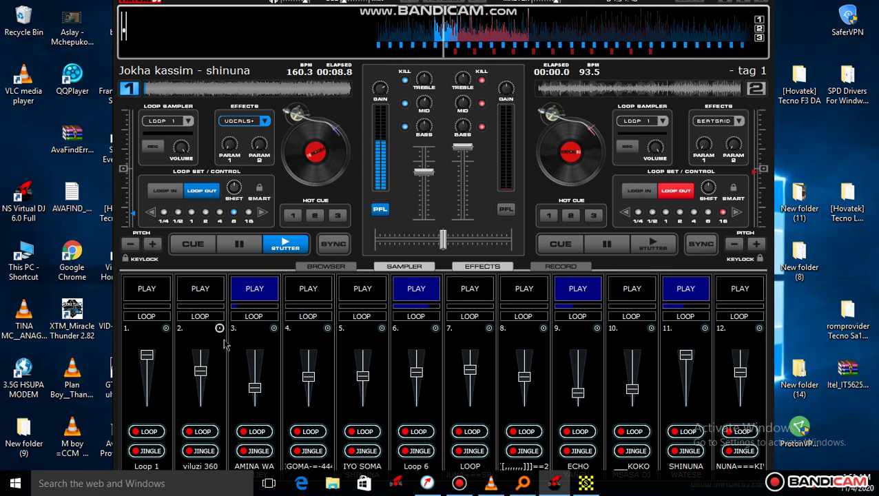
drag(255, 387, 255, 381)
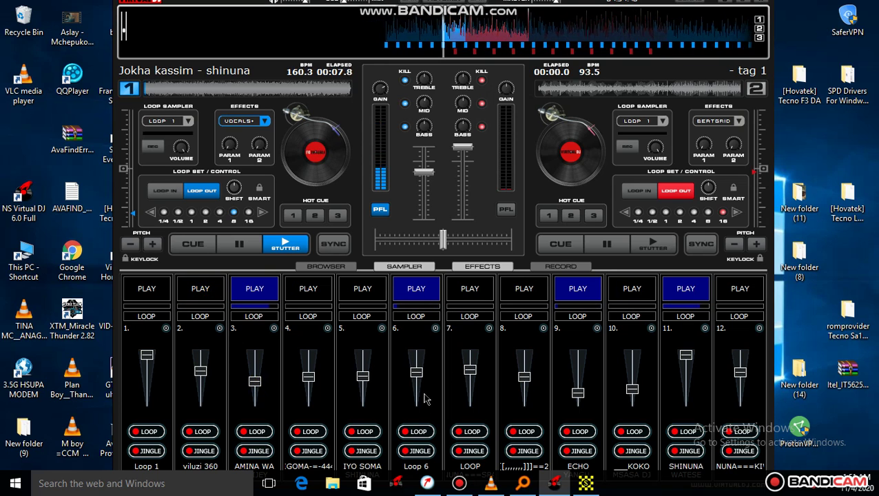
Step: Replace sampler slot 6 with slot 5 and raise slot 5's volume slightly
click(370, 290)
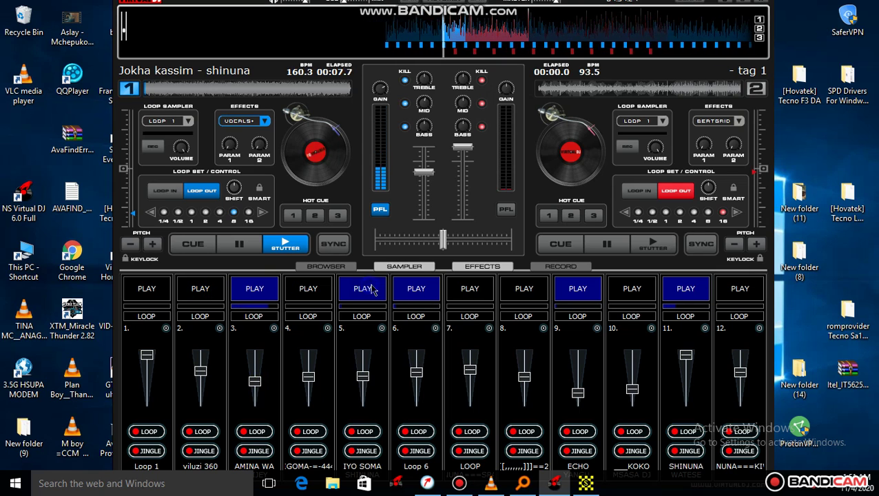
click(425, 293)
drag(369, 376, 373, 368)
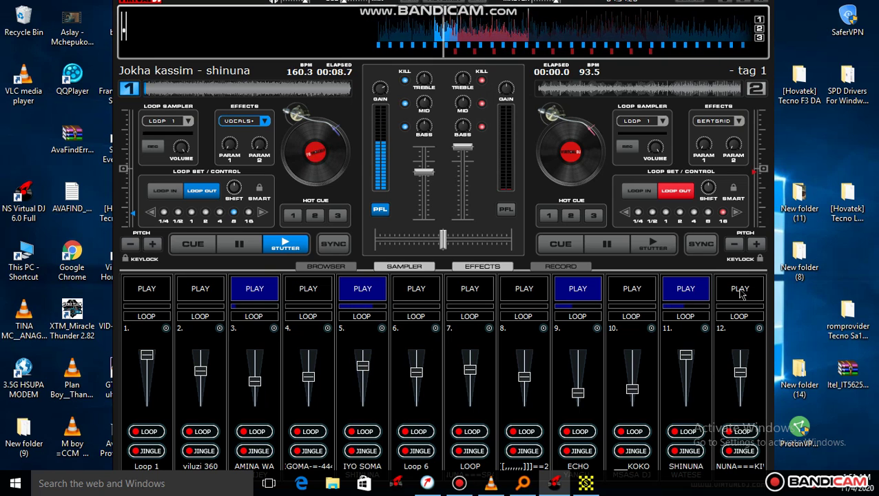
Step: Play sampler slot 12 in place of slot 11 until slot 8 takes over with its volume raised
click(742, 293)
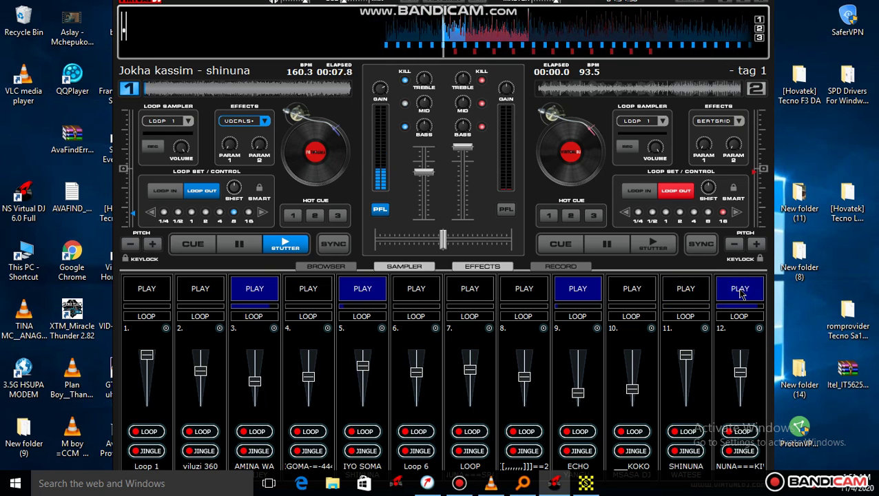
click(531, 291)
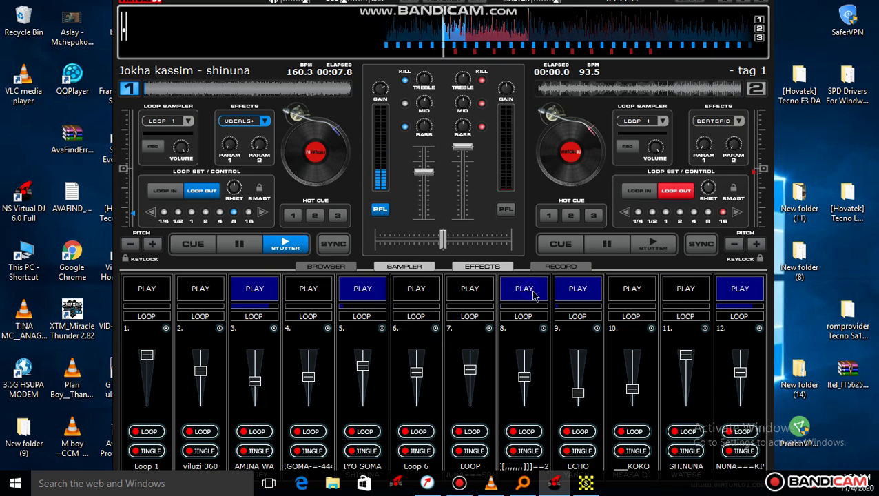
click(741, 289)
drag(524, 377, 528, 370)
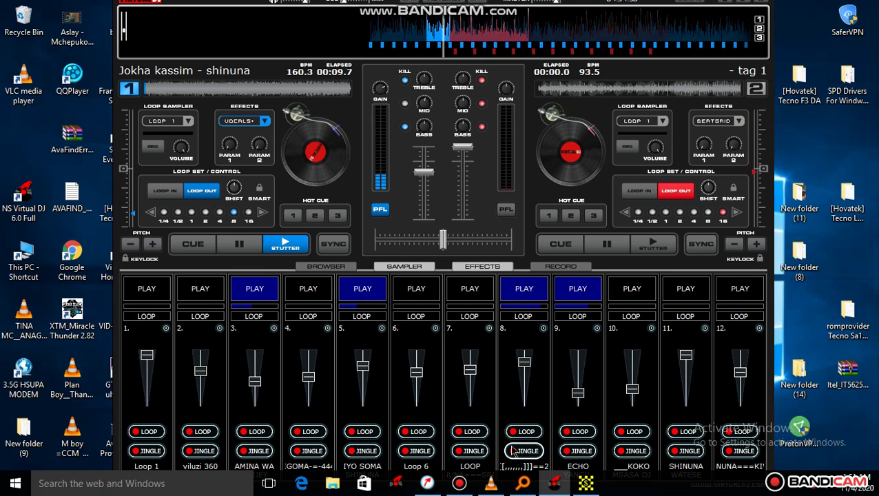
mouse_move(461, 482)
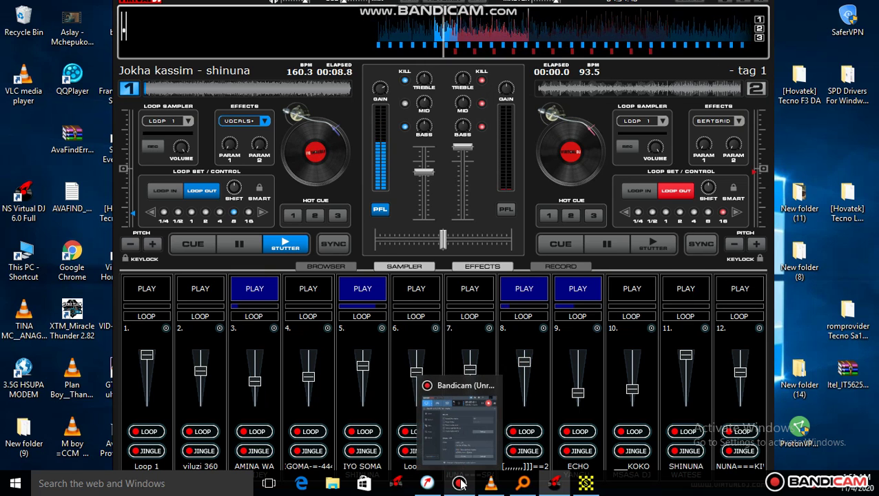
mouse_move(452, 435)
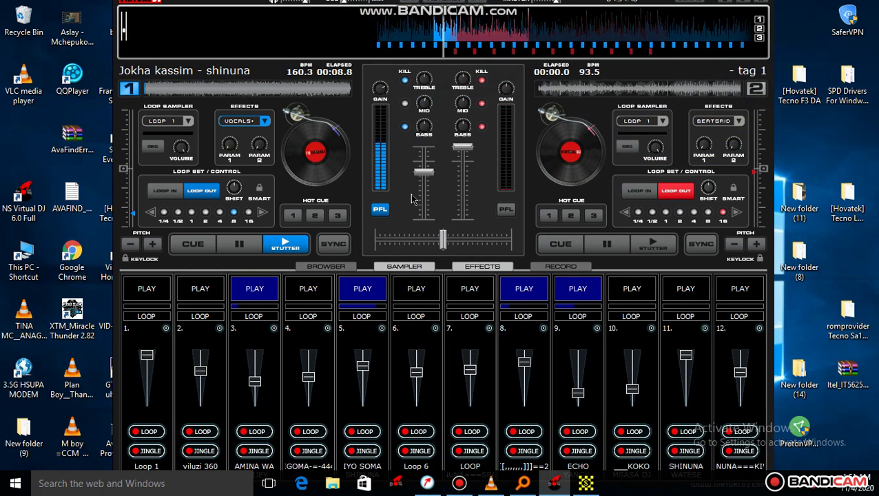
mouse_move(490, 4)
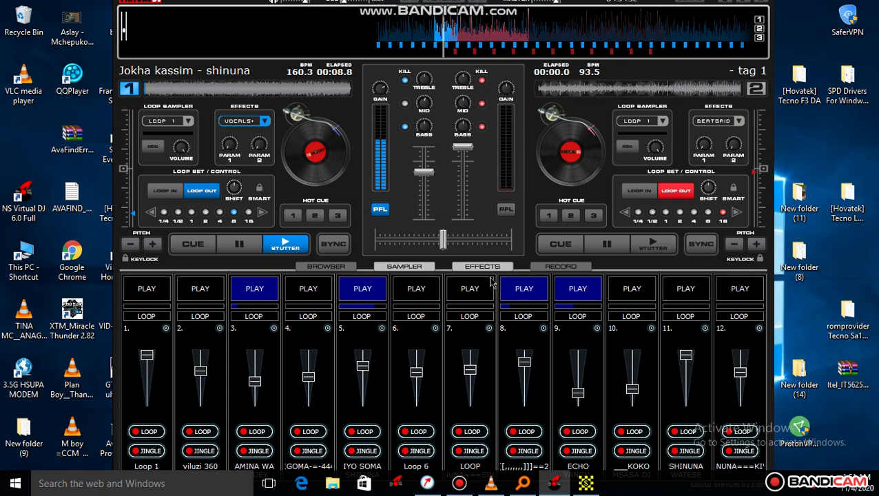
Step: Play sampler slot 7 briefly, and replace slot 8 with slot 2 at maximum volume
click(481, 295)
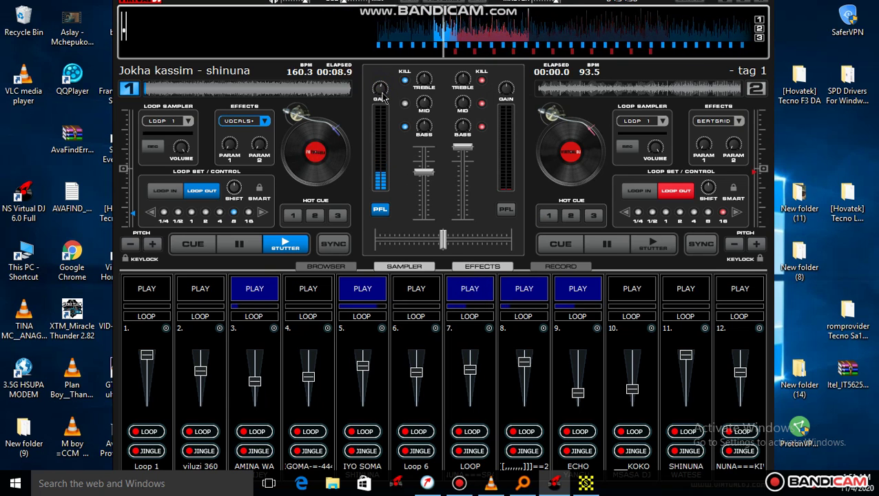
click(463, 284)
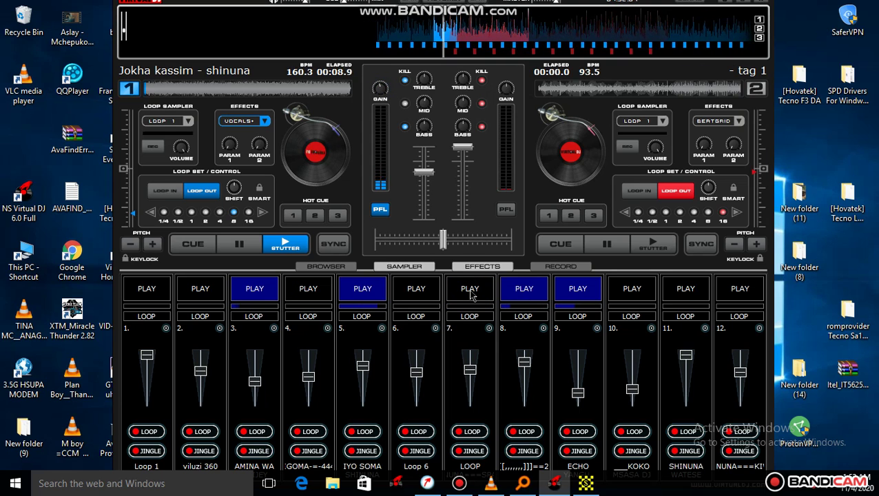
click(202, 290)
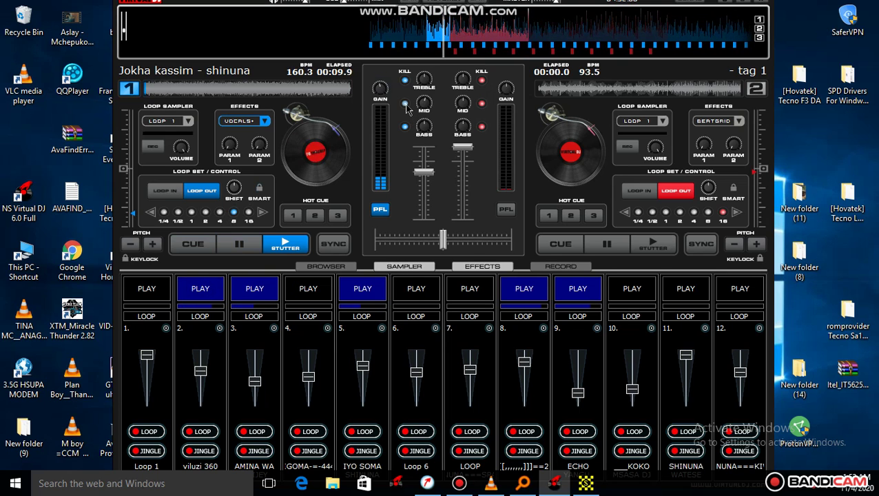
click(525, 287)
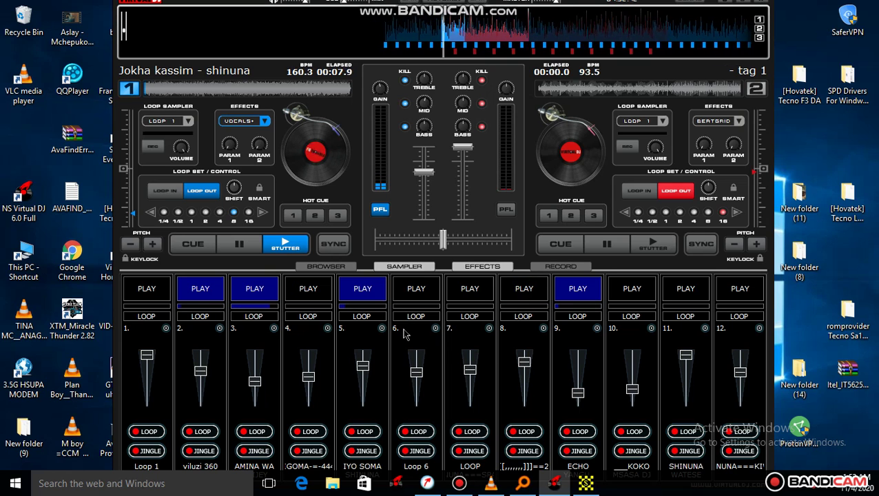
drag(201, 373, 200, 358)
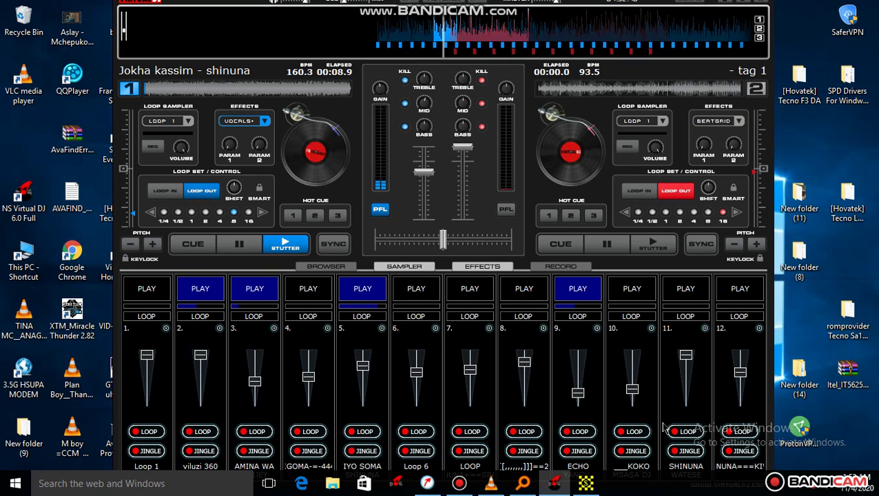
Step: Start sampler slot 10 with its volume raised slightly, and swap slot 5 for slot 6 at maximum volume and back
click(632, 289)
drag(633, 389, 635, 384)
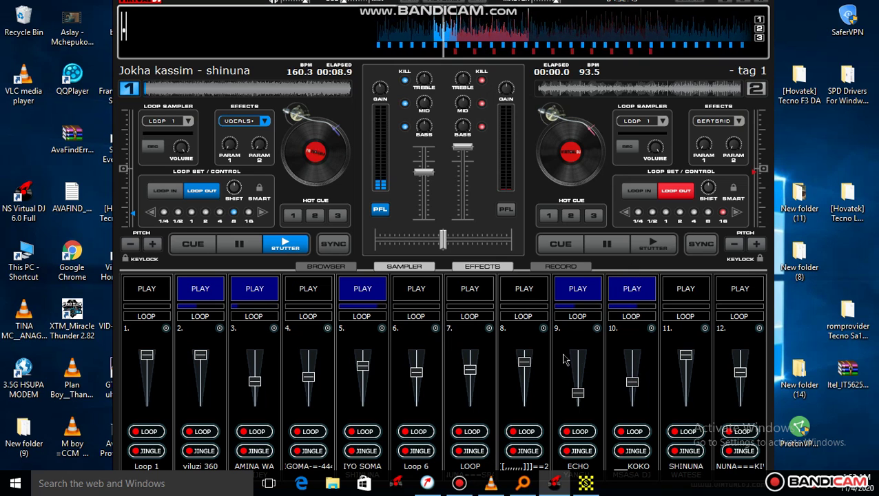
click(416, 289)
click(362, 287)
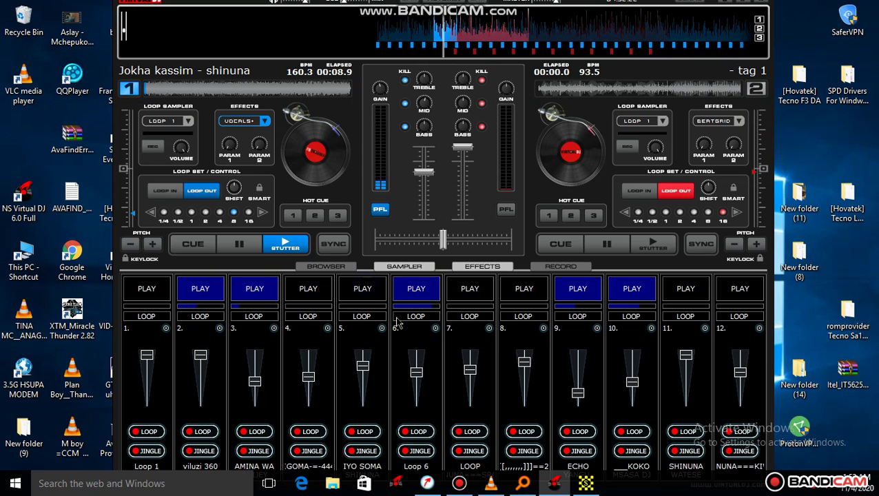
drag(417, 357, 417, 355)
click(349, 288)
click(408, 293)
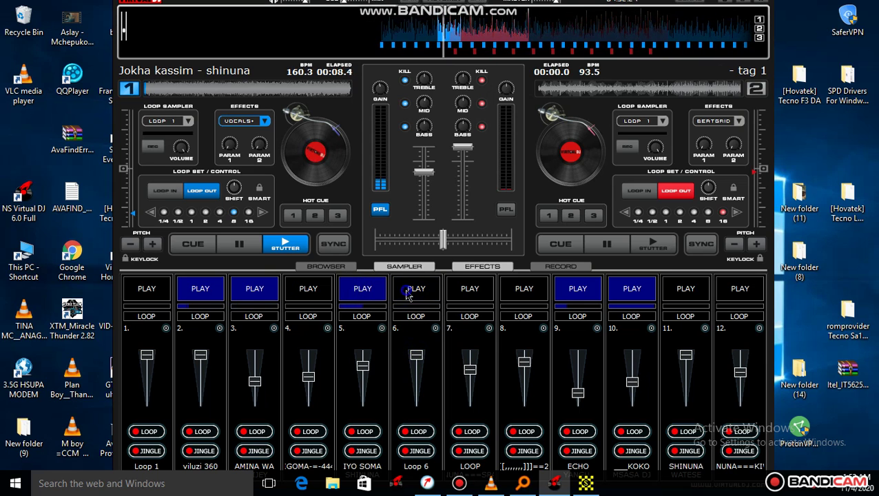
Step: Play sampler slot 12 briefly and stop it again
click(743, 296)
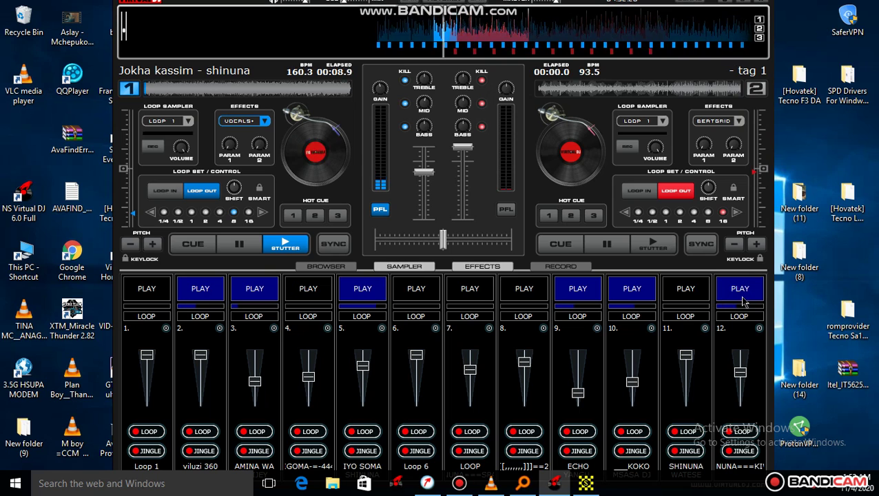
click(741, 294)
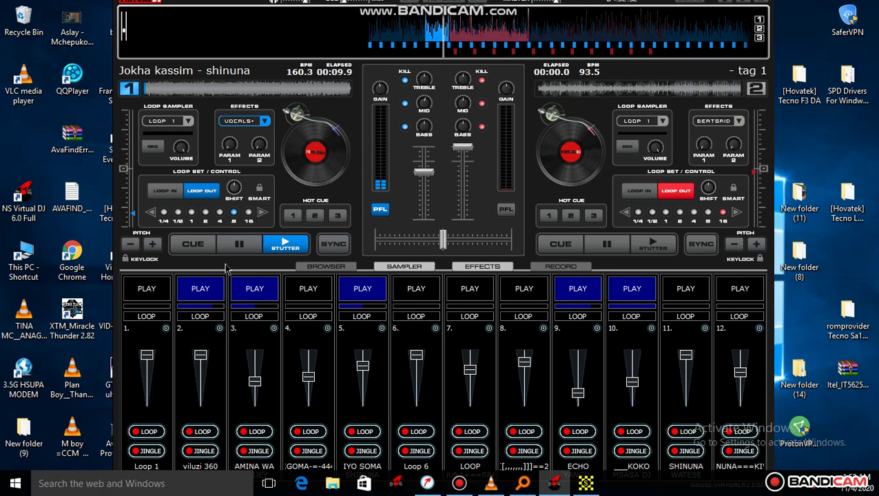
Step: Try to load a shinuna sample into sampler slot 1 and lower the slot's volume
click(166, 329)
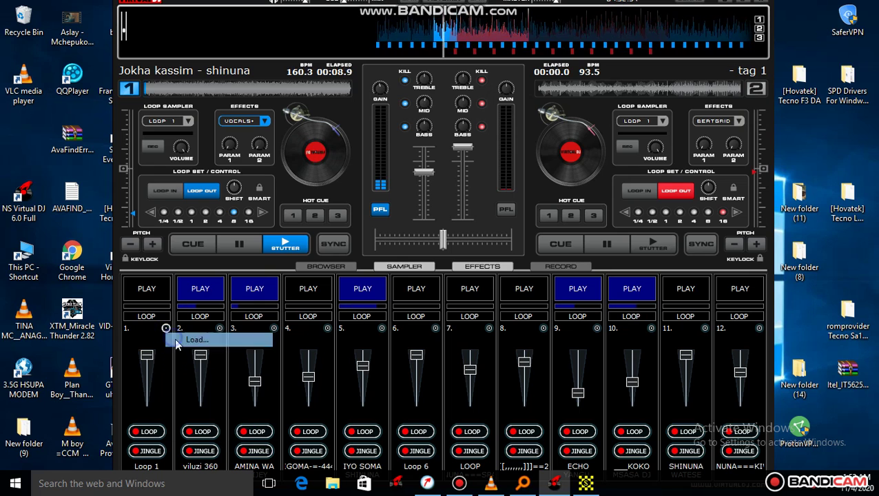
click(182, 340)
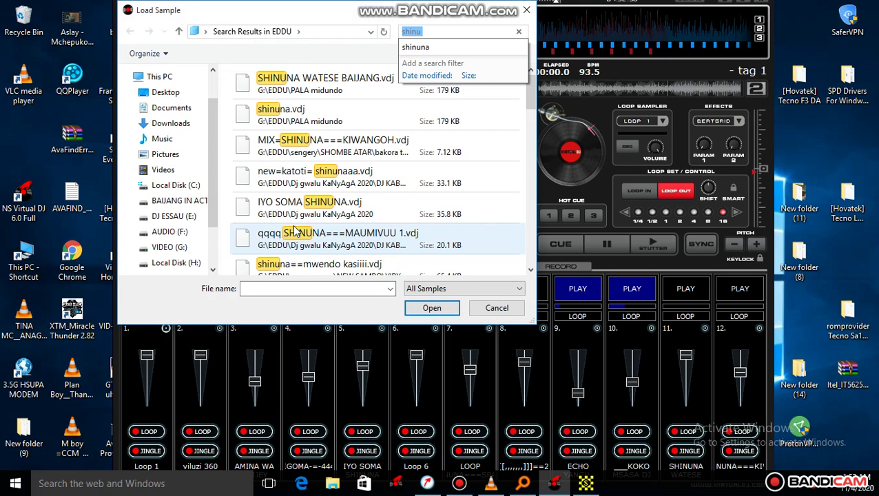
scroll(295, 230, down, 2)
scroll(298, 229, down, 2)
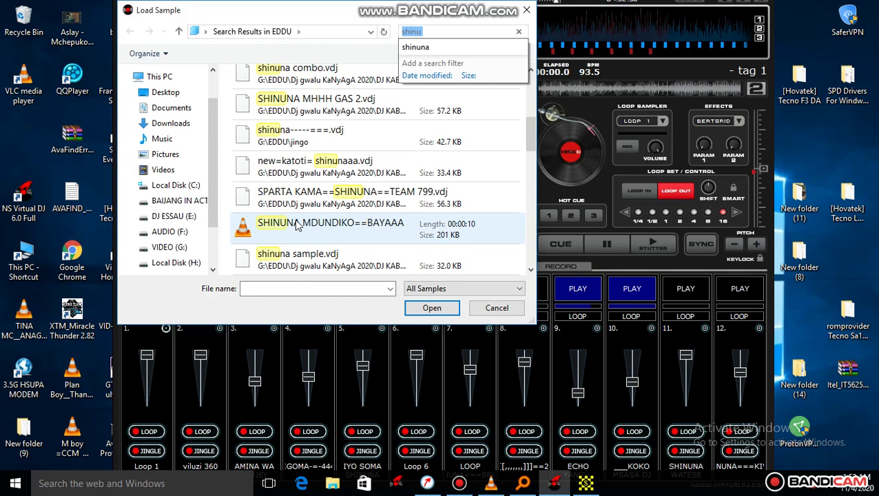
double_click(298, 167)
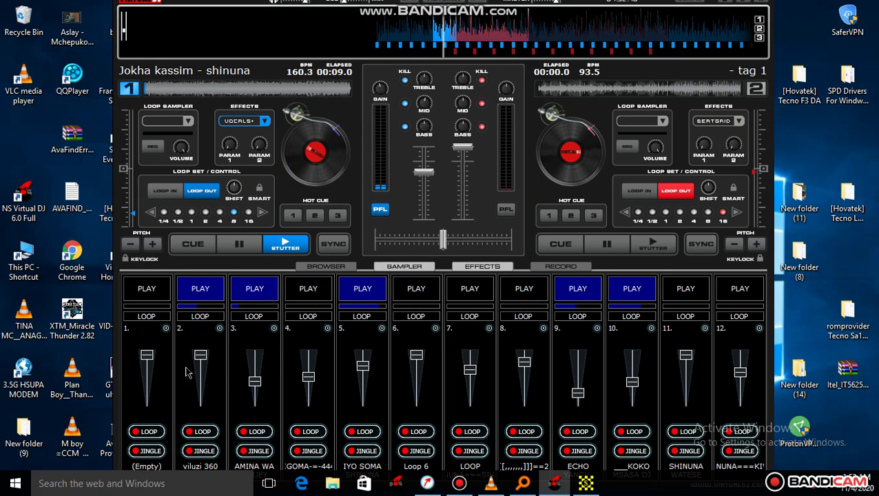
click(146, 373)
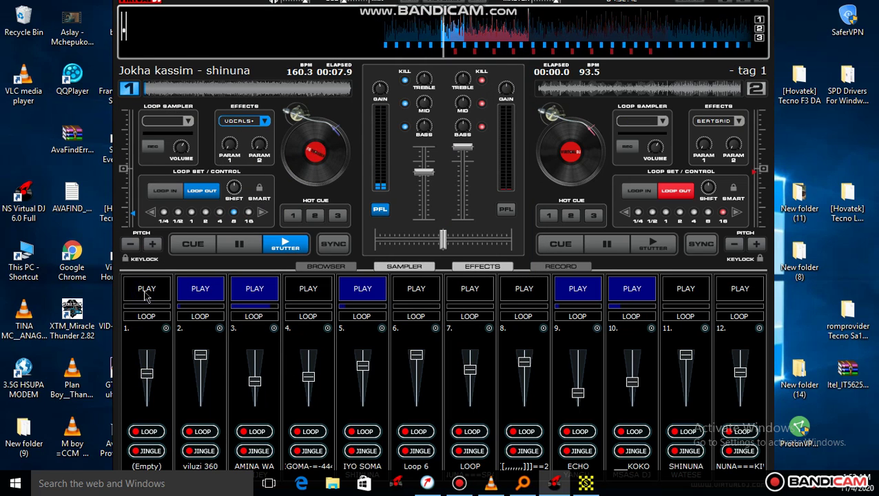
Step: Load the shinuna grass sample from the search results into sampler slot 1
click(165, 329)
click(181, 337)
scroll(293, 246, down, 3)
scroll(294, 246, down, 2)
click(303, 195)
double_click(304, 195)
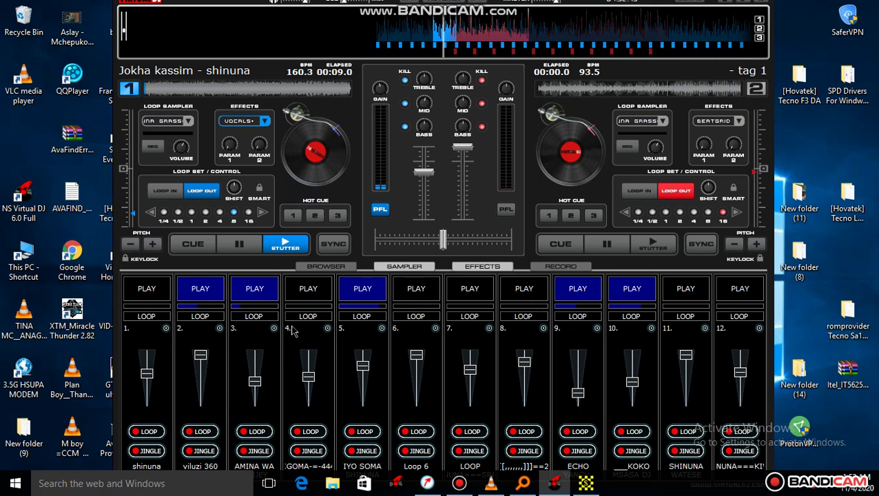
Step: Replace sampler slots 5 and 10 with slots 1 and 7, and raise slot 1's volume slightly
click(141, 293)
drag(146, 373, 147, 365)
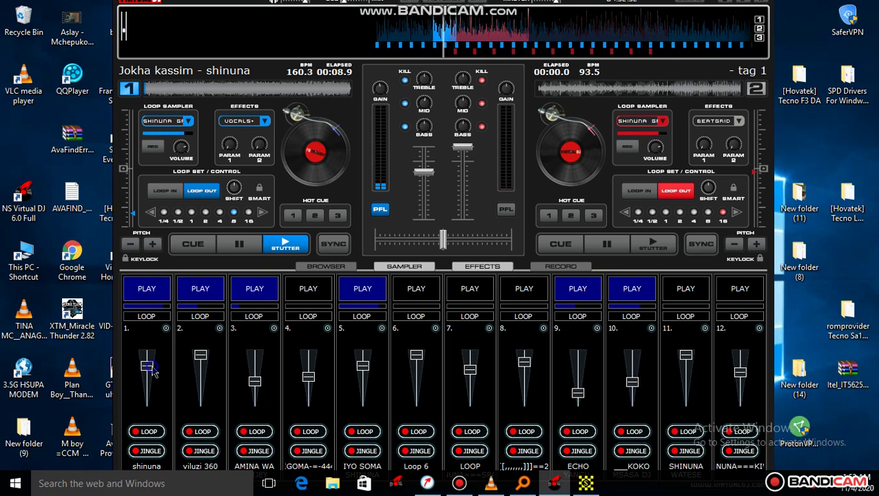
click(381, 293)
click(634, 293)
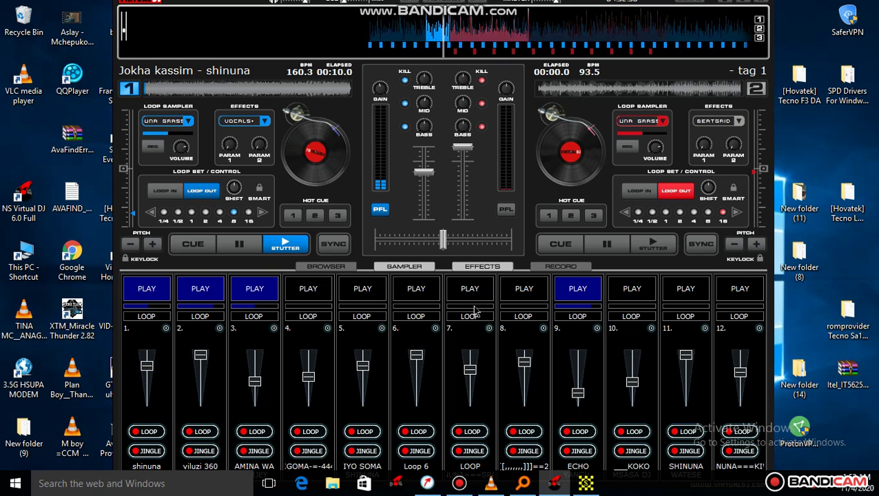
click(461, 297)
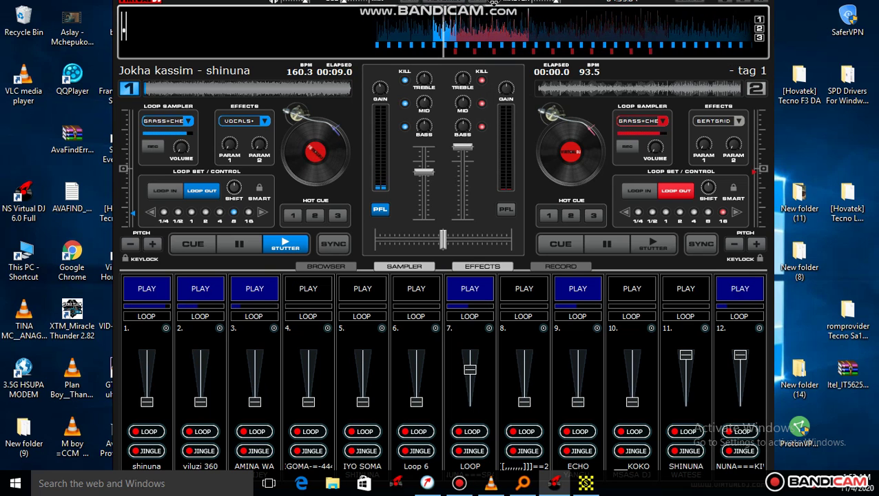
mouse_move(494, 5)
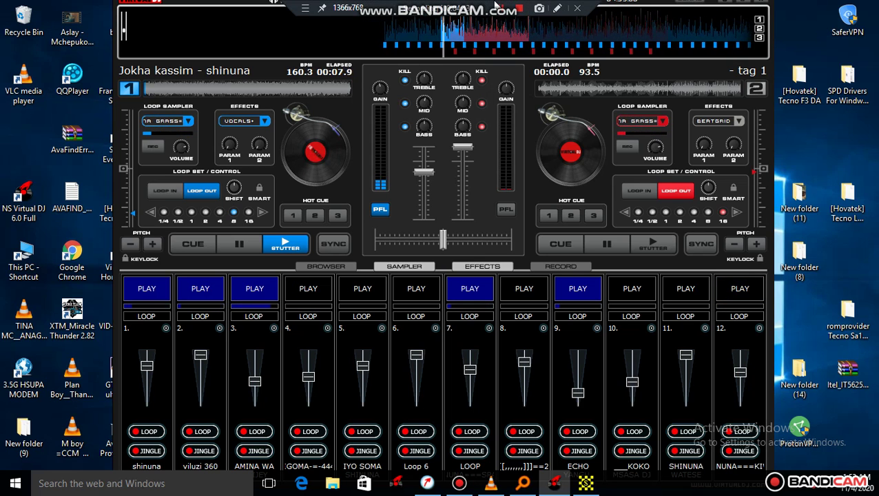